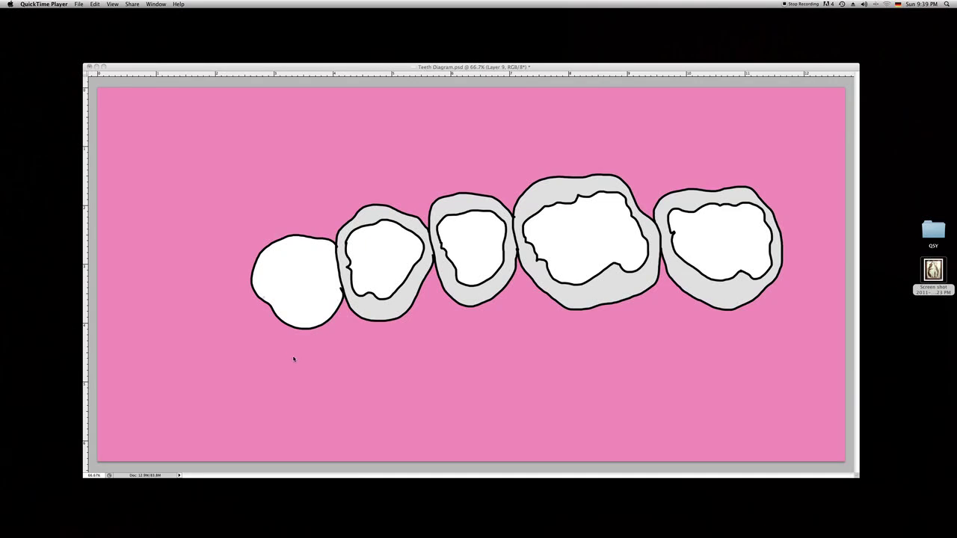
Step: Draw a black wavy inner contour and a V-shaped groove on the leftmost tooth on Layer 11
{"action": "left_click", "coordinate": [293, 357]}
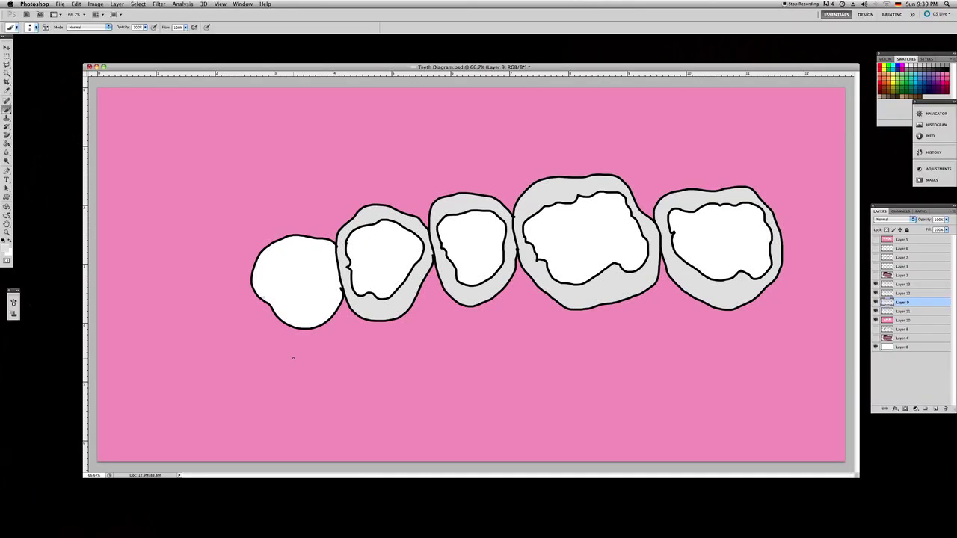
{"action": "key", "text": "alt+bracketleft"}
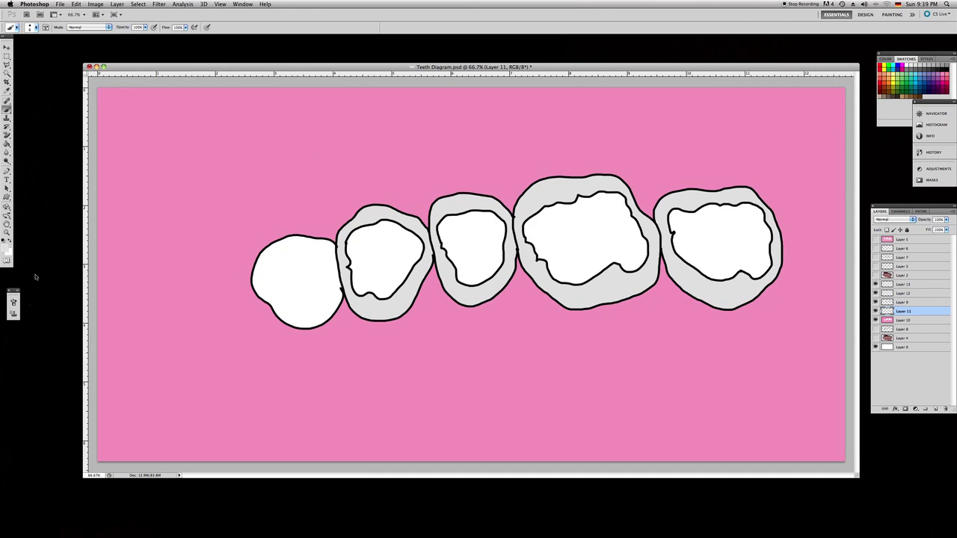
{"action": "key", "text": "d"}
{"action": "mouse_move", "coordinate": [262, 298]}
{"action": "left_mouse_down"}
{"action": "mouse_move", "coordinate": [293, 266]}
{"action": "mouse_move", "coordinate": [331, 257]}
{"action": "left_mouse_up"}
{"action": "mouse_move", "coordinate": [296, 293]}
{"action": "left_mouse_down"}
{"action": "mouse_move", "coordinate": [310, 307]}
{"action": "mouse_move", "coordinate": [316, 282]}
{"action": "left_mouse_up"}
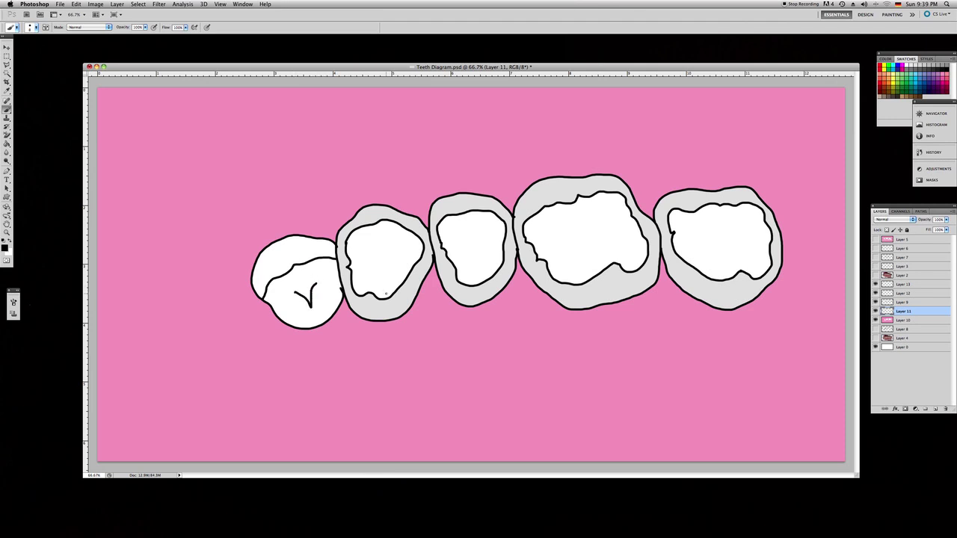
Step: Fill the leftmost tooth's area below the new contour with light grey from the swatches using the Paint Bucket
{"action": "key", "text": "g"}
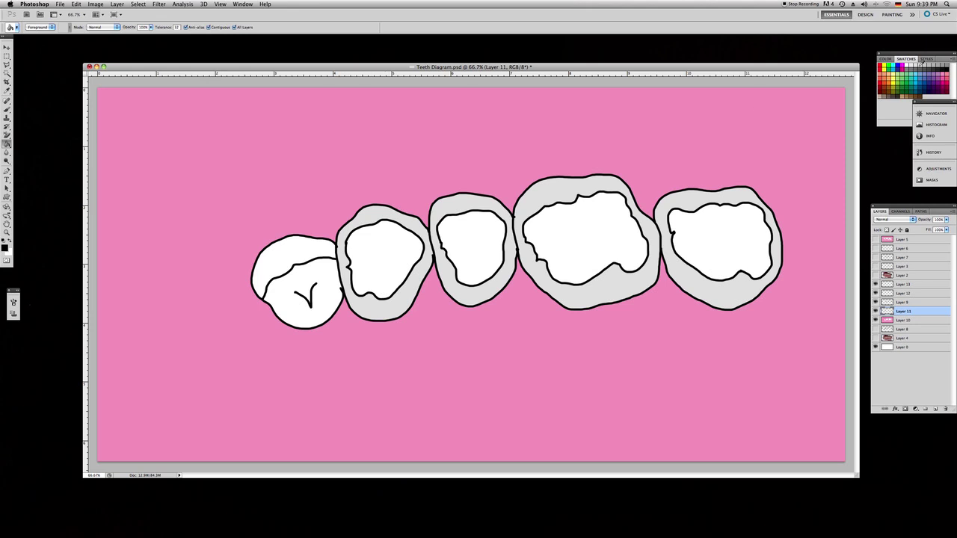
{"action": "left_click", "coordinate": [924, 66]}
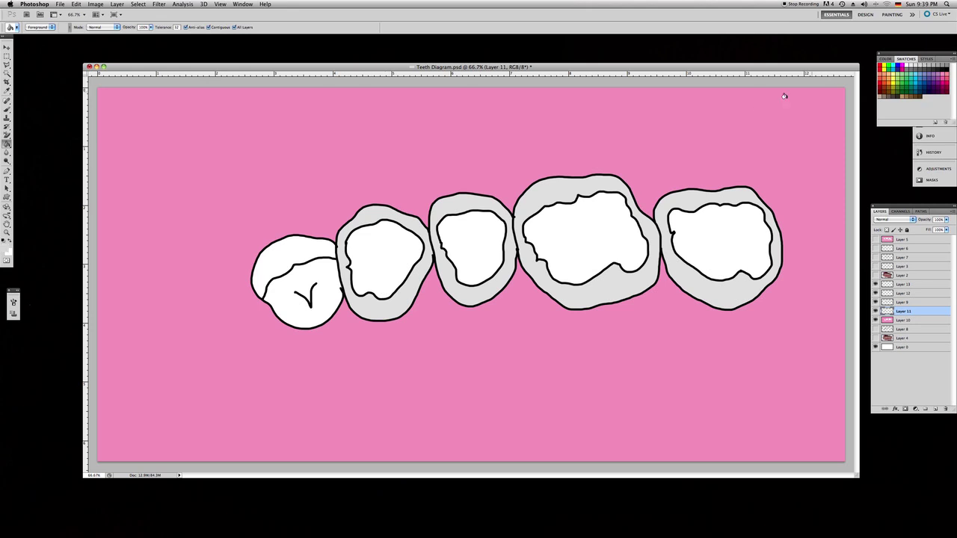
{"action": "left_click", "coordinate": [298, 304]}
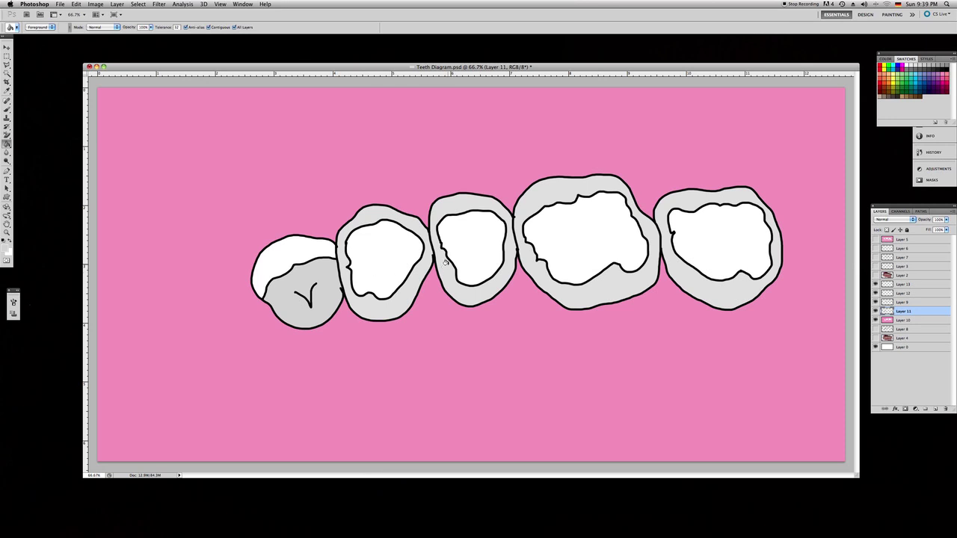
Step: Show Layer 8's guide lines and draw black fissures on both premolars plus short groove marks at both molars' upper edges on Layer 9
{"action": "left_click", "coordinate": [900, 303]}
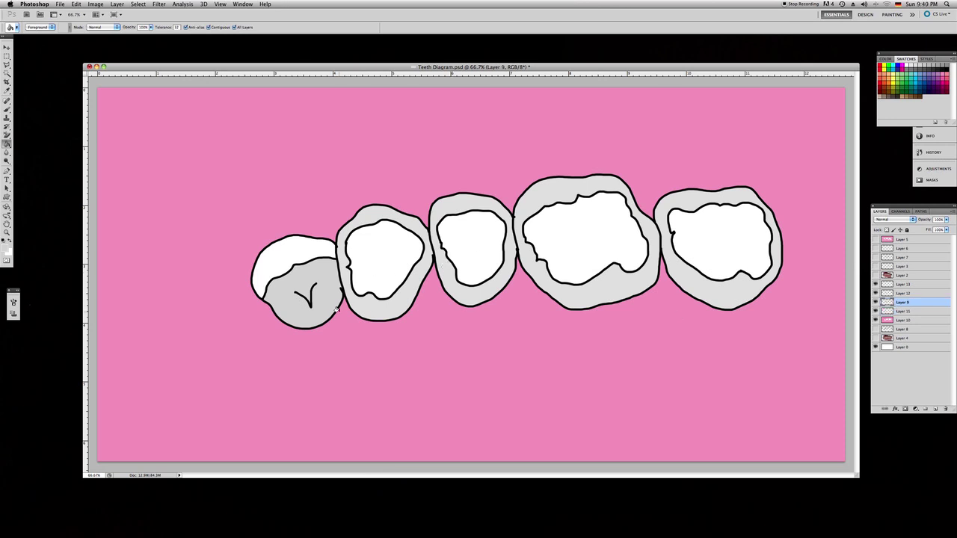
{"action": "key", "text": "d"}
{"action": "key", "text": "b"}
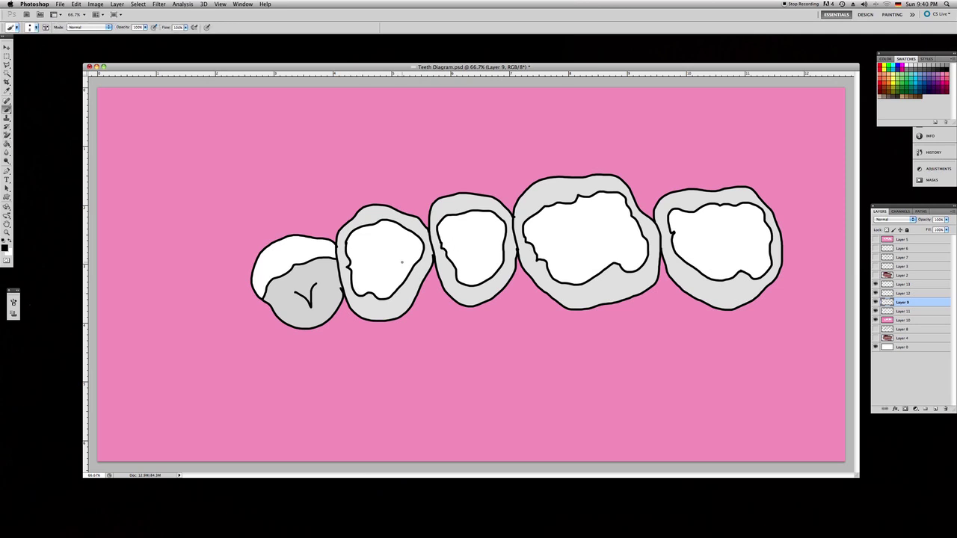
{"action": "left_click", "coordinate": [876, 329]}
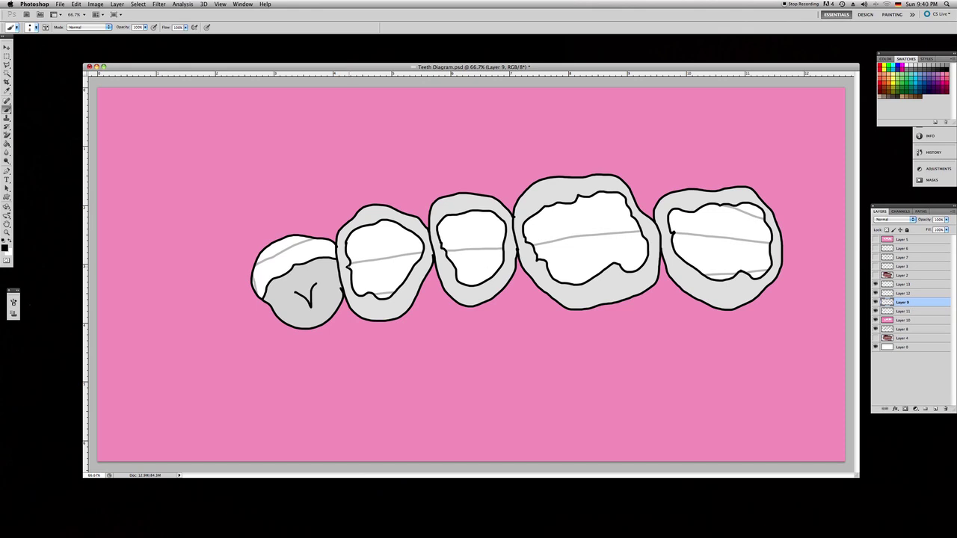
{"action": "left_click_drag", "start_coordinate": [349, 266], "coordinate": [418, 255]}
{"action": "left_click_drag", "start_coordinate": [366, 262], "coordinate": [353, 252]}
{"action": "mouse_move", "coordinate": [447, 241]}
{"action": "left_mouse_down"}
{"action": "mouse_move", "coordinate": [470, 249]}
{"action": "mouse_move", "coordinate": [499, 237]}
{"action": "left_mouse_up"}
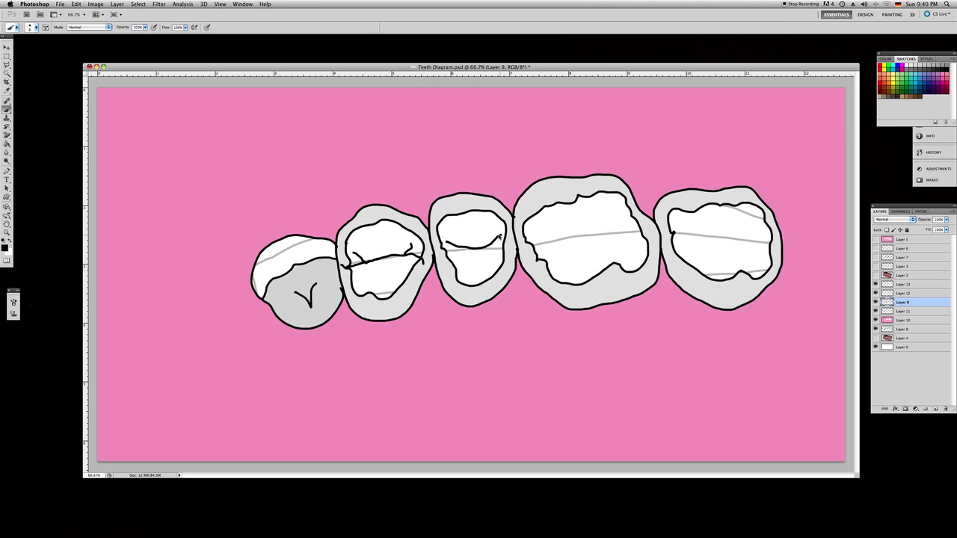
{"action": "left_click_drag", "start_coordinate": [454, 258], "coordinate": [495, 252]}
{"action": "left_click_drag", "start_coordinate": [578, 194], "coordinate": [579, 186]}
{"action": "left_click_drag", "start_coordinate": [721, 207], "coordinate": [722, 200]}
Step: Draw a black three-pronged arrow symbol on the pink area below the first molar on Layer 13
{"action": "left_click", "coordinate": [897, 285]}
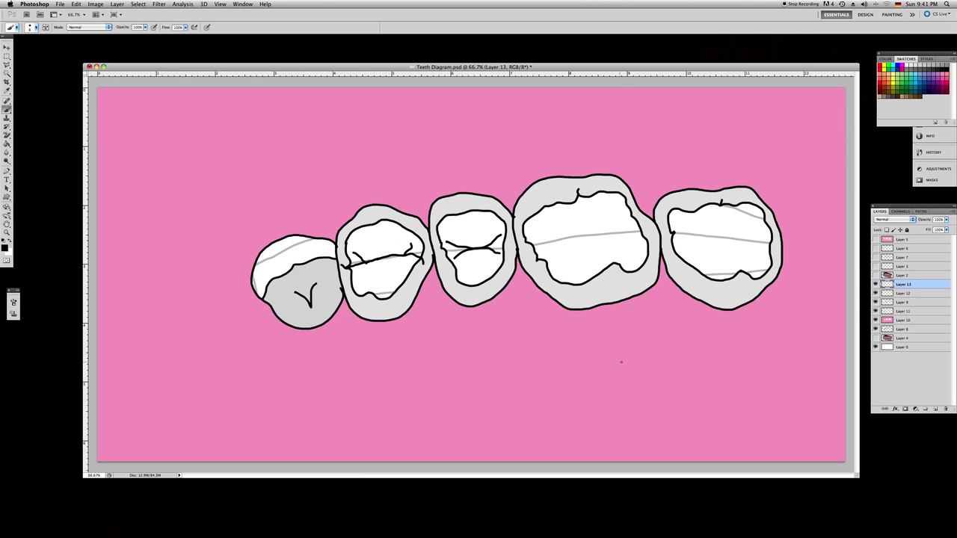
{"action": "mouse_move", "coordinate": [638, 364]}
{"action": "left_mouse_down"}
{"action": "mouse_move", "coordinate": [588, 372]}
{"action": "mouse_move", "coordinate": [612, 387]}
{"action": "mouse_move", "coordinate": [640, 376]}
{"action": "left_mouse_up"}
{"action": "mouse_move", "coordinate": [639, 365]}
{"action": "left_mouse_down"}
{"action": "mouse_move", "coordinate": [649, 342]}
{"action": "mouse_move", "coordinate": [658, 350]}
{"action": "mouse_move", "coordinate": [659, 328]}
{"action": "mouse_move", "coordinate": [671, 342]}
{"action": "left_mouse_up"}
{"action": "left_click_drag", "start_coordinate": [640, 374], "coordinate": [656, 410]}
{"action": "mouse_move", "coordinate": [649, 370]}
{"action": "left_mouse_down"}
{"action": "mouse_move", "coordinate": [664, 417]}
{"action": "mouse_move", "coordinate": [673, 397]}
{"action": "left_mouse_up"}
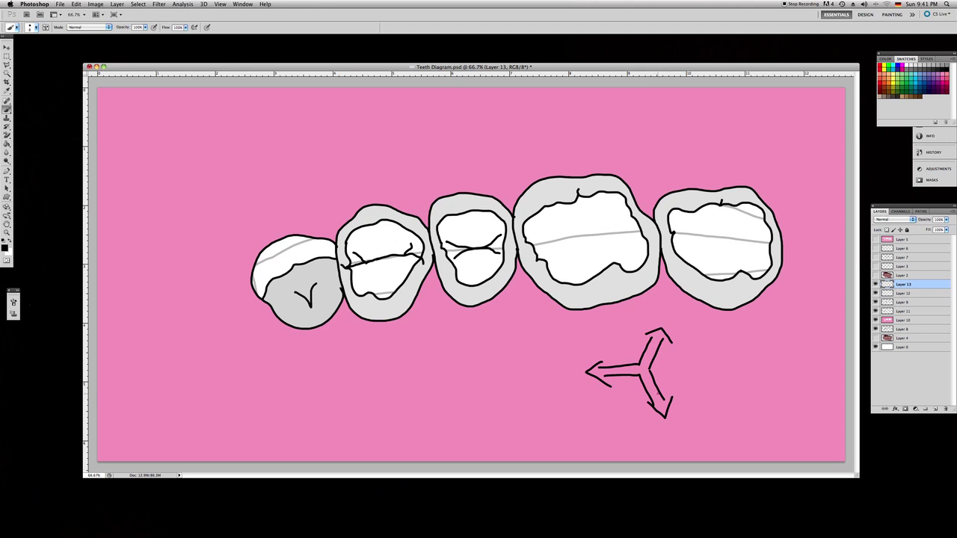
Step: Draw the first molar's branching black fissures on Layer 9 and hide the guide lines of Layer 8
{"action": "left_click", "coordinate": [902, 302]}
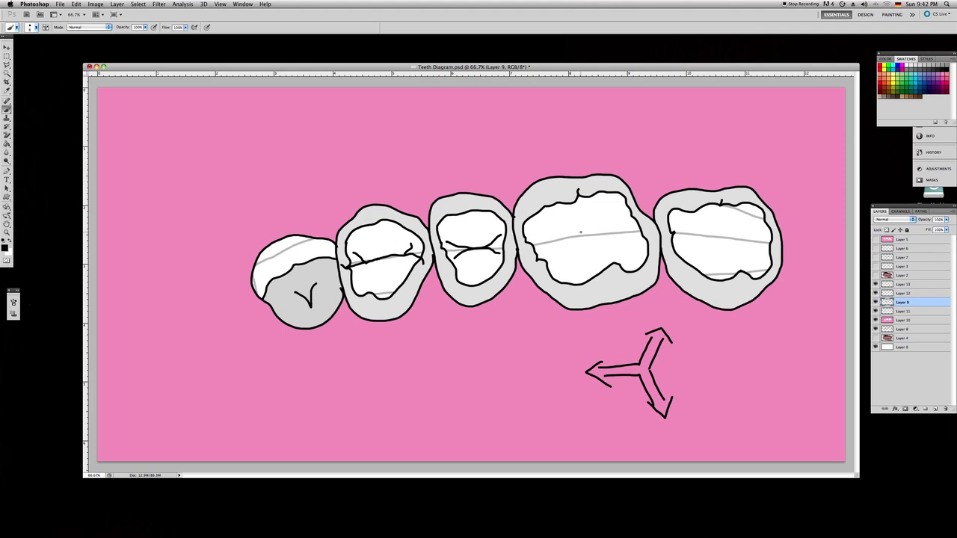
{"action": "left_click", "coordinate": [581, 233]}
{"action": "left_click", "coordinate": [581, 234]}
{"action": "left_click_drag", "start_coordinate": [581, 234], "coordinate": [599, 240]}
{"action": "left_click", "coordinate": [876, 312]}
{"action": "left_click", "coordinate": [876, 313]}
{"action": "left_click", "coordinate": [875, 329]}
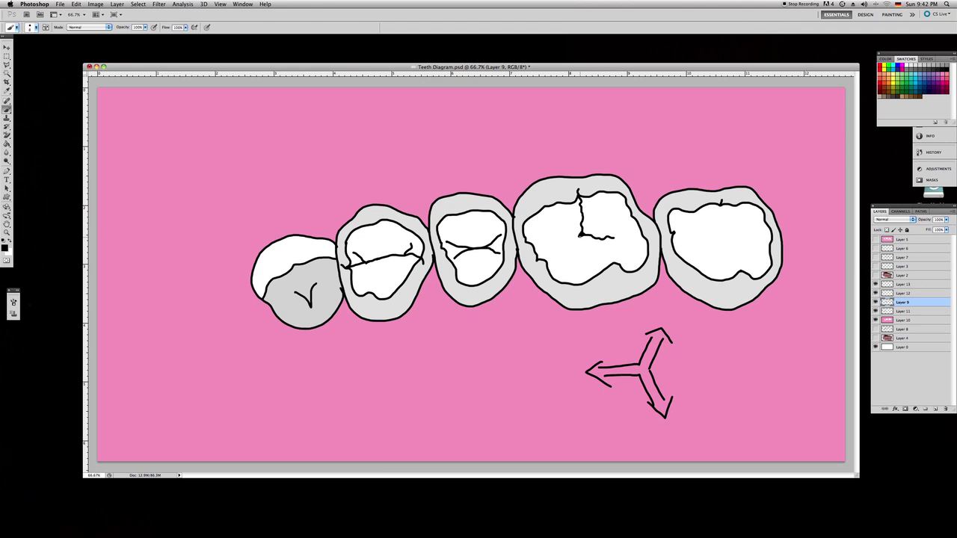
{"action": "mouse_move", "coordinate": [580, 235]}
{"action": "left_mouse_down"}
{"action": "mouse_move", "coordinate": [550, 258]}
{"action": "mouse_move", "coordinate": [558, 245]}
{"action": "mouse_move", "coordinate": [533, 237]}
{"action": "left_mouse_up"}
{"action": "left_click_drag", "start_coordinate": [552, 256], "coordinate": [541, 260]}
{"action": "mouse_move", "coordinate": [615, 268]}
{"action": "left_mouse_down"}
{"action": "mouse_move", "coordinate": [617, 285]}
{"action": "mouse_move", "coordinate": [624, 247]}
{"action": "left_mouse_up"}
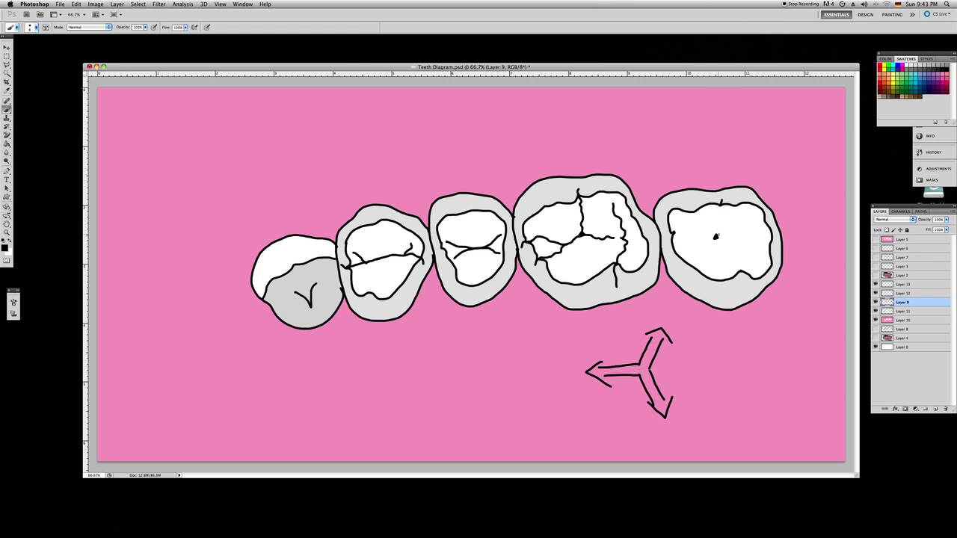
Step: Draw the second molar's black fissures on Layer 9 and hide the arrow symbol on Layer 13
{"action": "mouse_move", "coordinate": [715, 236]}
{"action": "left_mouse_down"}
{"action": "mouse_move", "coordinate": [716, 227]}
{"action": "mouse_move", "coordinate": [693, 246]}
{"action": "mouse_move", "coordinate": [738, 243]}
{"action": "mouse_move", "coordinate": [740, 290]}
{"action": "mouse_move", "coordinate": [755, 247]}
{"action": "mouse_move", "coordinate": [752, 214]}
{"action": "left_mouse_up"}
{"action": "left_click", "coordinate": [876, 285]}
{"action": "left_click", "coordinate": [888, 293]}
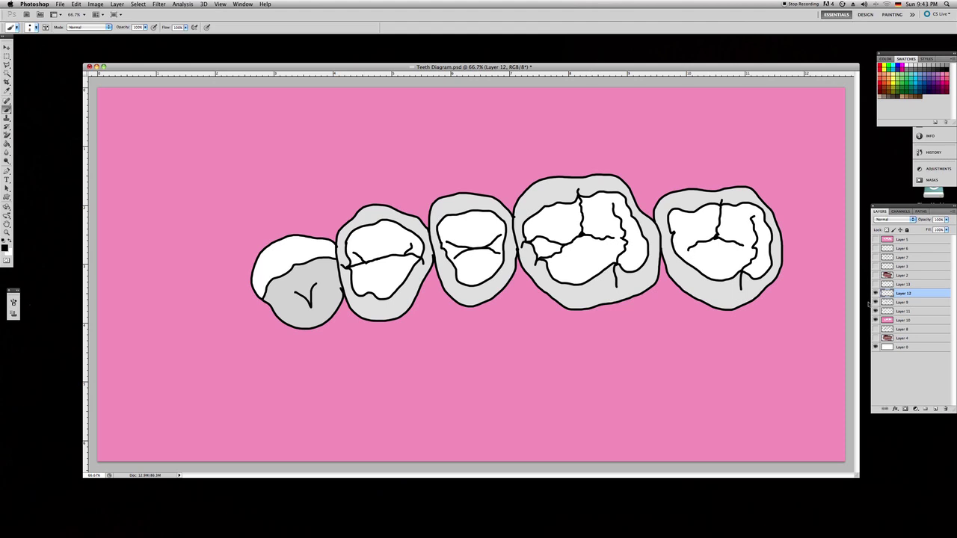
{"action": "left_click", "coordinate": [891, 303]}
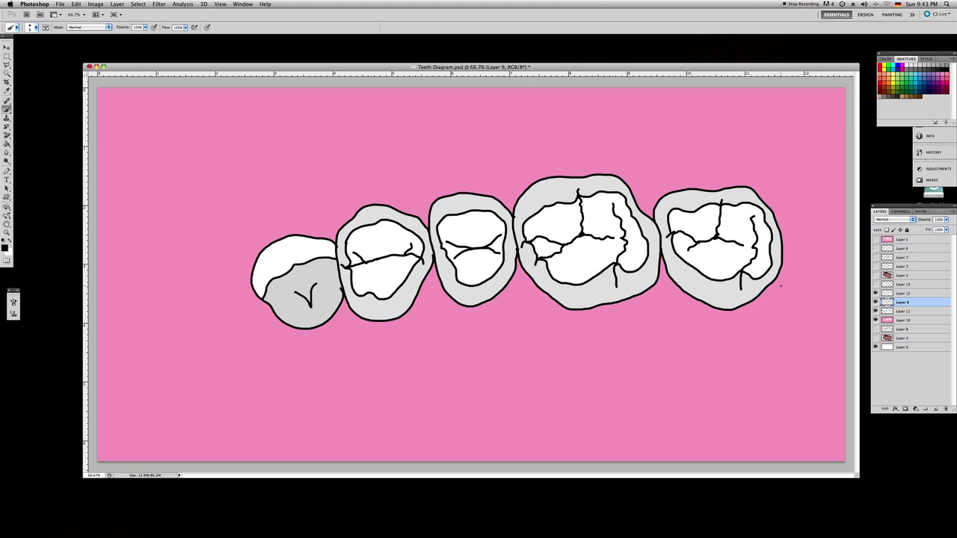
Step: Load the Airbrush Soft Round 50% Flow preset for painting on Layer 12 and set its flow to 27%
{"action": "left_click", "coordinate": [901, 294]}
{"action": "left_click", "coordinate": [15, 28]}
{"action": "left_click", "coordinate": [84, 68]}
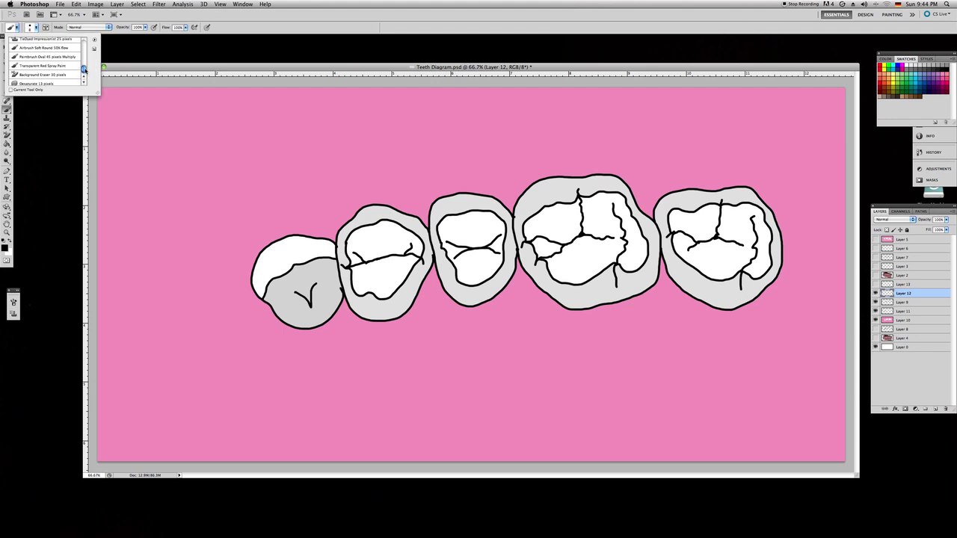
{"action": "scroll", "coordinate": [84, 68], "scroll_direction": "up", "scroll_amount": 2}
{"action": "left_click", "coordinate": [62, 55]}
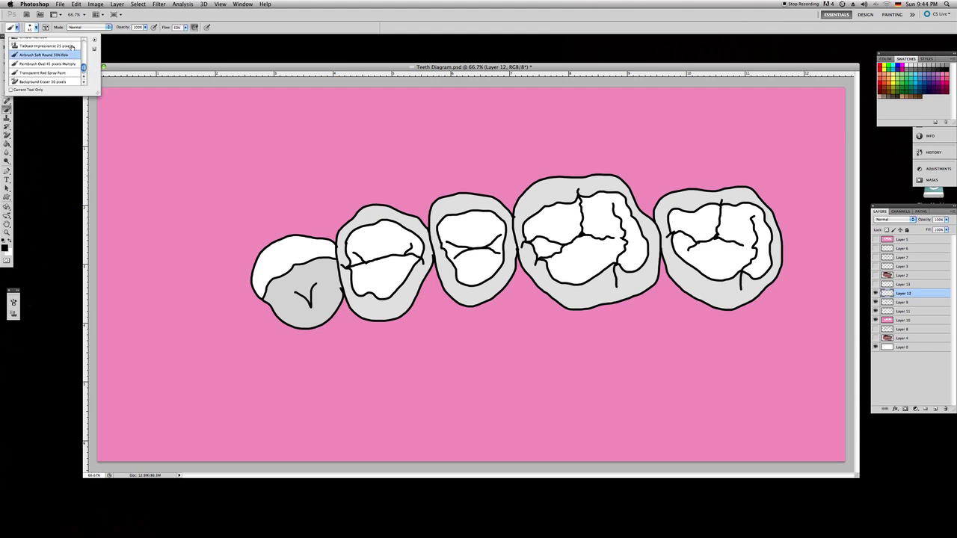
{"action": "left_click", "coordinate": [160, 32]}
{"action": "left_click", "coordinate": [185, 27]}
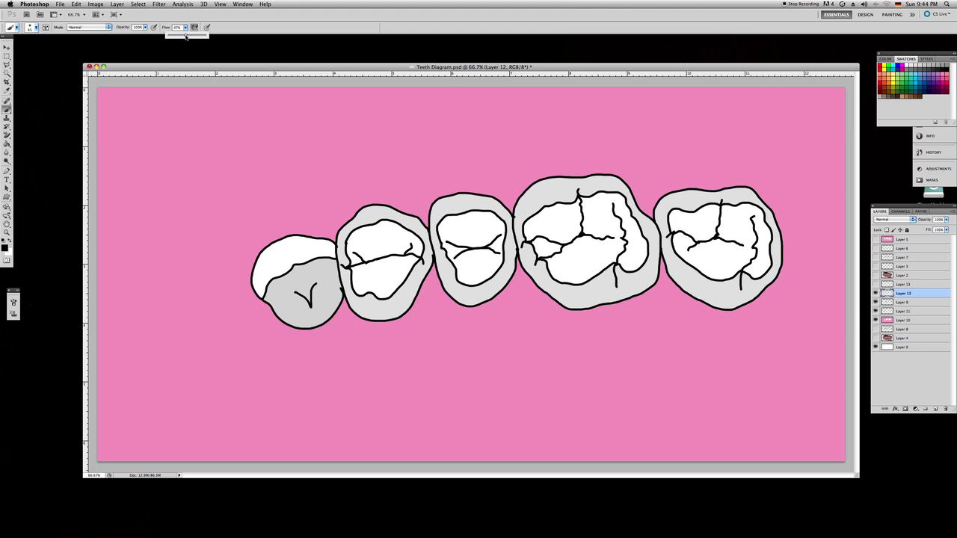
{"action": "left_click_drag", "start_coordinate": [187, 37], "coordinate": [179, 36]}
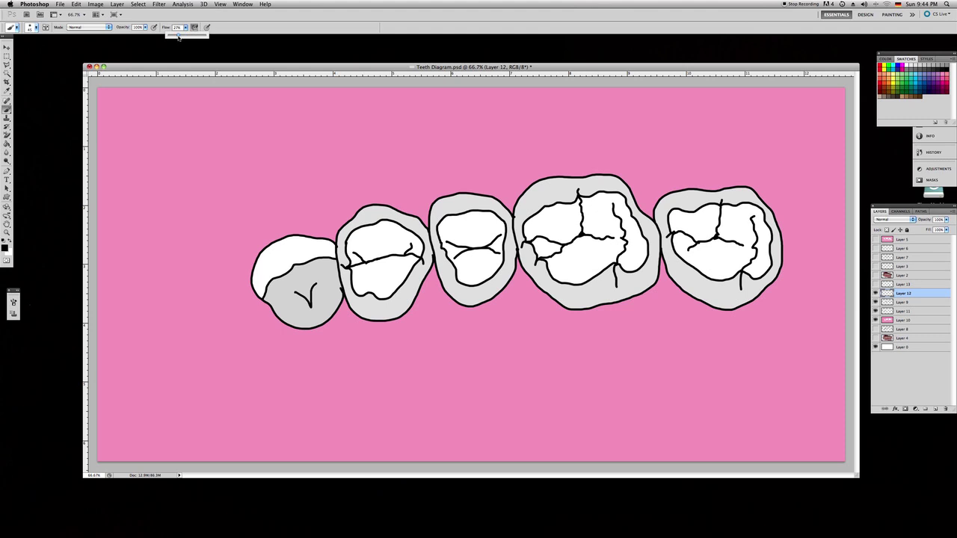
{"action": "left_click", "coordinate": [536, 190]}
Step: Airbrush soft black shading along both molars' upper edges and around their lower grooves
{"action": "mouse_move", "coordinate": [515, 209]}
{"action": "left_mouse_down"}
{"action": "mouse_move", "coordinate": [532, 187]}
{"action": "mouse_move", "coordinate": [592, 178]}
{"action": "mouse_move", "coordinate": [551, 183]}
{"action": "left_mouse_up"}
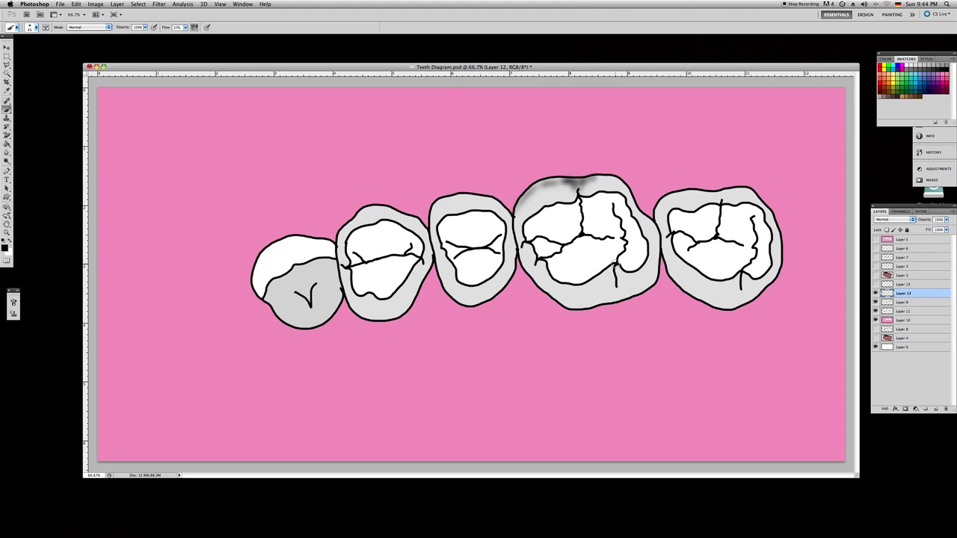
{"action": "mouse_move", "coordinate": [614, 264]}
{"action": "left_mouse_down"}
{"action": "mouse_move", "coordinate": [618, 284]}
{"action": "mouse_move", "coordinate": [616, 269]}
{"action": "left_mouse_up"}
{"action": "left_click_drag", "start_coordinate": [741, 283], "coordinate": [745, 278]}
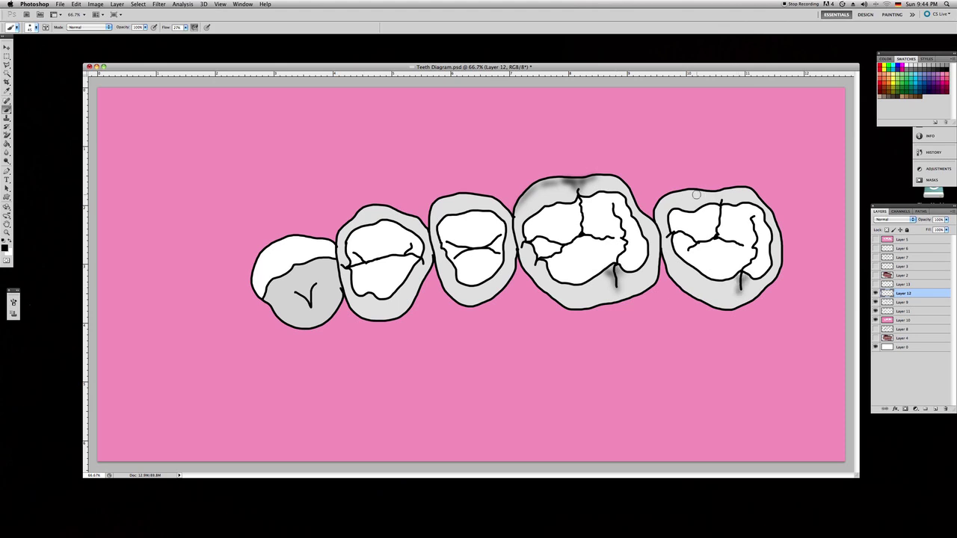
{"action": "mouse_move", "coordinate": [682, 195]}
{"action": "left_mouse_down"}
{"action": "mouse_move", "coordinate": [662, 206]}
{"action": "mouse_move", "coordinate": [740, 191]}
{"action": "left_mouse_up"}
{"action": "left_click", "coordinate": [454, 198], "text": "shift"}
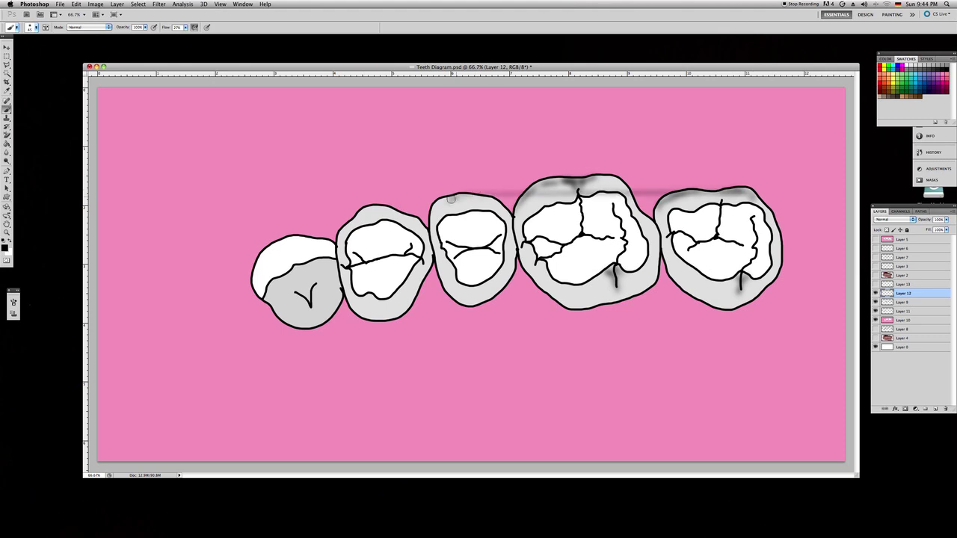
{"action": "left_click_drag", "start_coordinate": [449, 199], "coordinate": [470, 197]}
{"action": "key", "text": "ctrl+z"}
{"action": "key", "text": "ctrl+alt+z"}
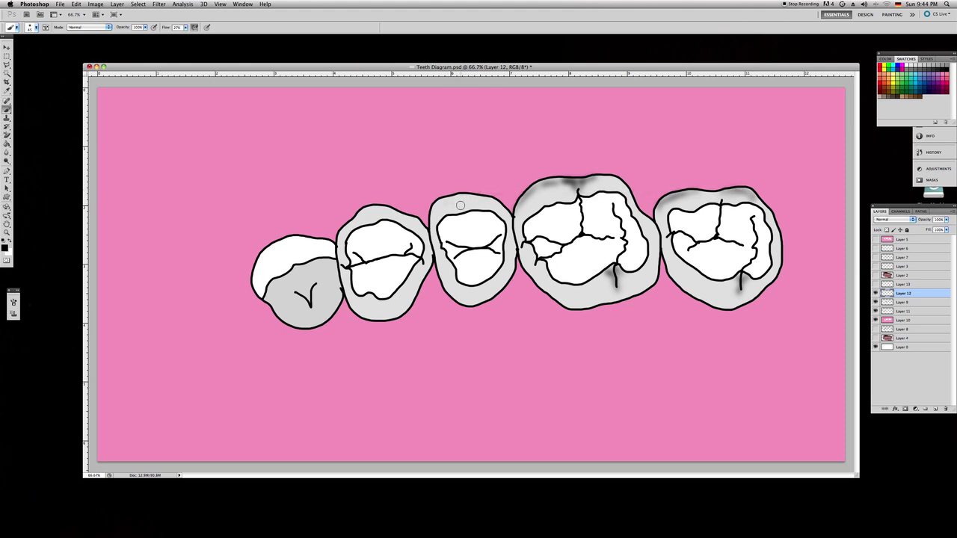
Step: Airbrush soft shading along both premolars' outer edges and contact area, and touch up the second molar's upper edge
{"action": "mouse_move", "coordinate": [454, 196]}
{"action": "left_mouse_down"}
{"action": "mouse_move", "coordinate": [478, 199]}
{"action": "mouse_move", "coordinate": [461, 203]}
{"action": "left_mouse_up"}
{"action": "left_click_drag", "start_coordinate": [442, 259], "coordinate": [450, 297]}
{"action": "mouse_move", "coordinate": [442, 258]}
{"action": "left_mouse_down"}
{"action": "mouse_move", "coordinate": [418, 293]}
{"action": "mouse_move", "coordinate": [430, 253]}
{"action": "left_mouse_up"}
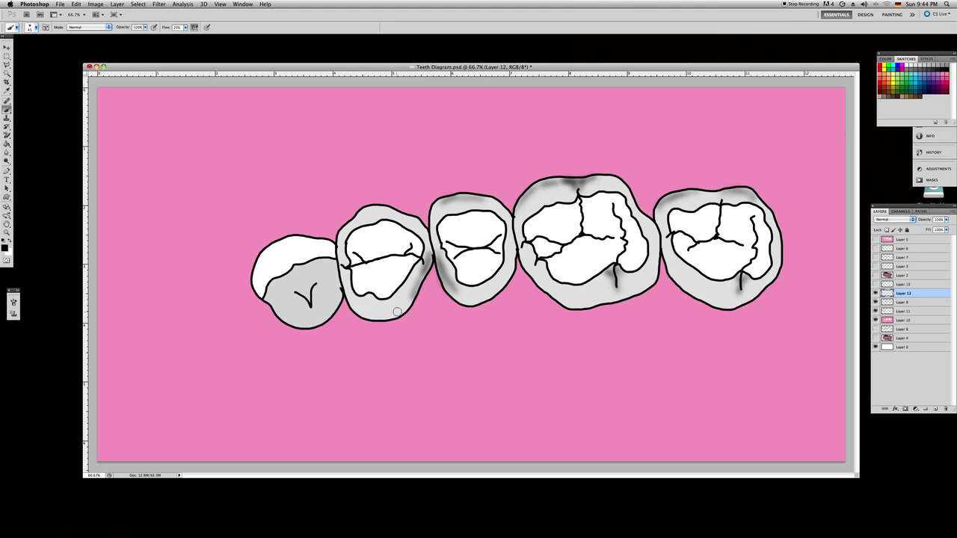
{"action": "mouse_move", "coordinate": [397, 312]}
{"action": "left_mouse_down"}
{"action": "mouse_move", "coordinate": [364, 313]}
{"action": "mouse_move", "coordinate": [405, 313]}
{"action": "left_mouse_up"}
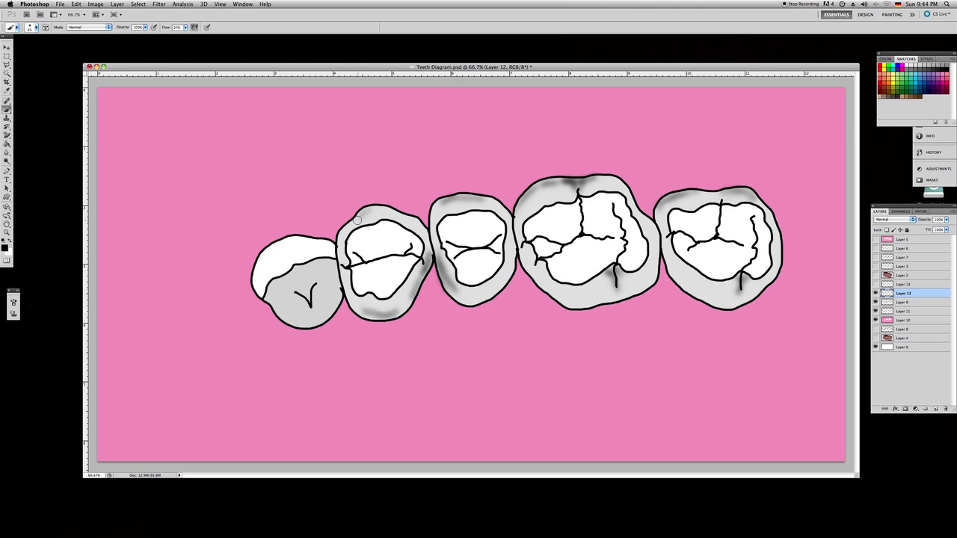
{"action": "mouse_move", "coordinate": [372, 210]}
{"action": "left_mouse_down"}
{"action": "mouse_move", "coordinate": [354, 221]}
{"action": "mouse_move", "coordinate": [402, 215]}
{"action": "left_mouse_up"}
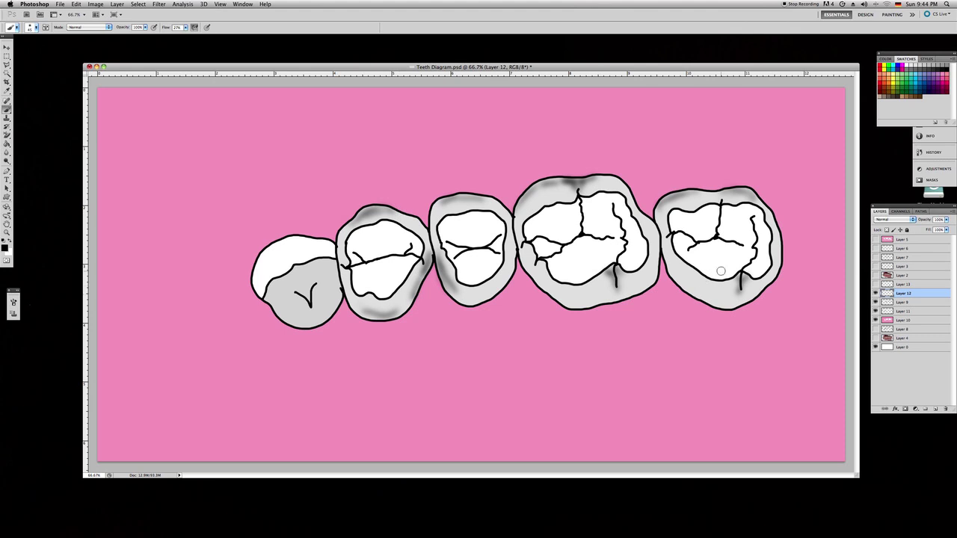
{"action": "mouse_move", "coordinate": [709, 196]}
{"action": "left_mouse_down"}
{"action": "mouse_move", "coordinate": [688, 192]}
{"action": "mouse_move", "coordinate": [661, 217]}
{"action": "mouse_move", "coordinate": [663, 203]}
{"action": "left_mouse_up"}
Step: Reduce the soft brush's size and shade faint ridges around the fissures inside the second molar
{"action": "left_click", "coordinate": [41, 32]}
{"action": "left_click", "coordinate": [133, 86]}
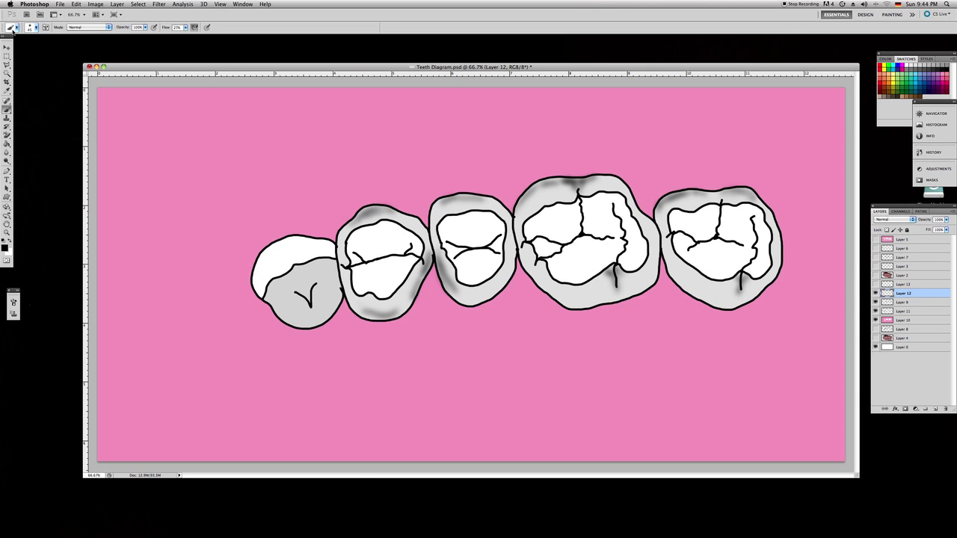
{"action": "left_click", "coordinate": [36, 28]}
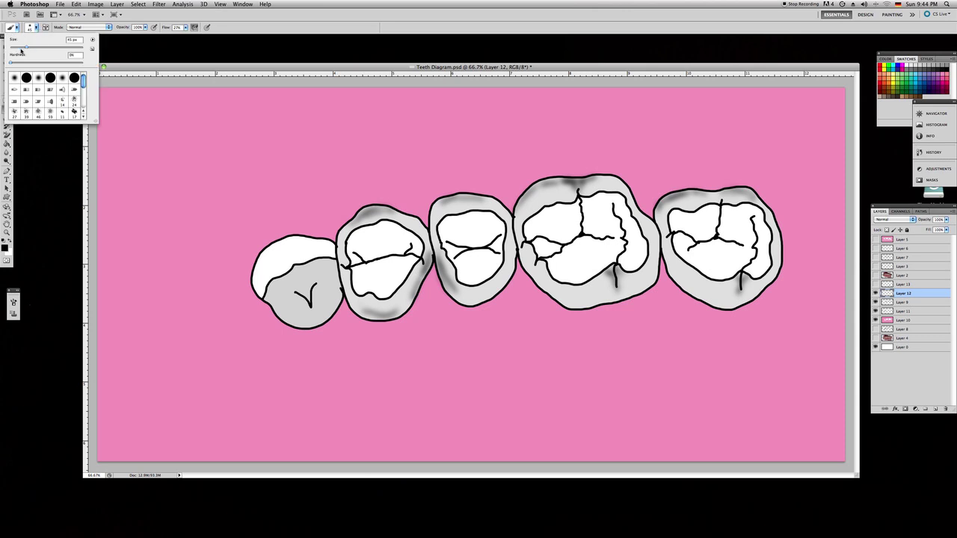
{"action": "left_click_drag", "start_coordinate": [24, 49], "coordinate": [18, 53]}
{"action": "left_click", "coordinate": [721, 229]}
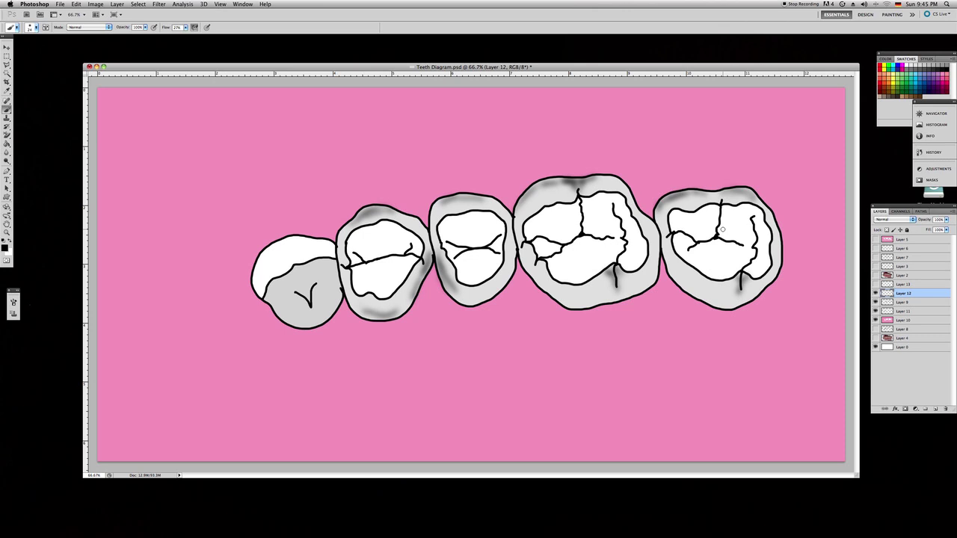
{"action": "mouse_move", "coordinate": [722, 229]}
{"action": "left_mouse_down"}
{"action": "mouse_move", "coordinate": [734, 199]}
{"action": "mouse_move", "coordinate": [727, 217]}
{"action": "mouse_move", "coordinate": [709, 211]}
{"action": "mouse_move", "coordinate": [721, 230]}
{"action": "left_mouse_up"}
{"action": "left_click_drag", "start_coordinate": [751, 246], "coordinate": [740, 246]}
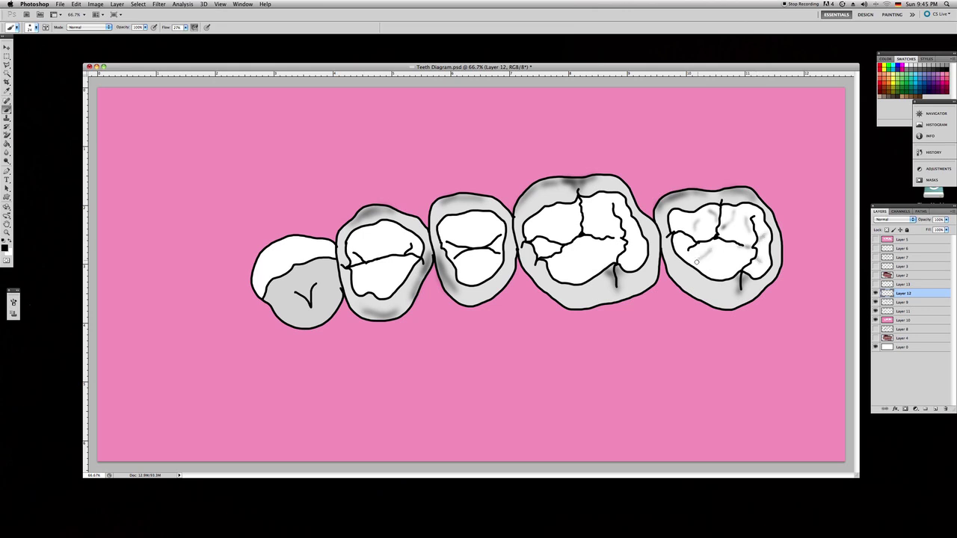
{"action": "left_click_drag", "start_coordinate": [711, 249], "coordinate": [697, 261]}
Step: Shade faint cusp ridges inside the first molar and both premolars with the small soft brush
{"action": "left_click_drag", "start_coordinate": [580, 224], "coordinate": [573, 207]}
{"action": "mouse_move", "coordinate": [549, 232]}
{"action": "left_mouse_down"}
{"action": "mouse_move", "coordinate": [557, 214]}
{"action": "mouse_move", "coordinate": [603, 226]}
{"action": "mouse_move", "coordinate": [587, 223]}
{"action": "left_mouse_up"}
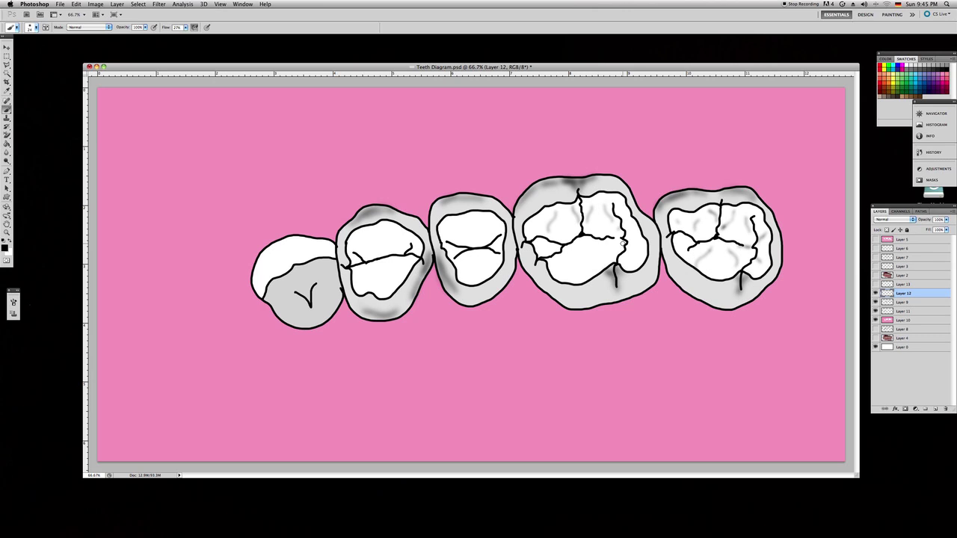
{"action": "left_click_drag", "start_coordinate": [625, 234], "coordinate": [623, 223]}
{"action": "left_click_drag", "start_coordinate": [575, 248], "coordinate": [564, 270]}
{"action": "mouse_move", "coordinate": [469, 259]}
{"action": "left_mouse_down"}
{"action": "mouse_move", "coordinate": [486, 237]}
{"action": "mouse_move", "coordinate": [455, 218]}
{"action": "left_mouse_up"}
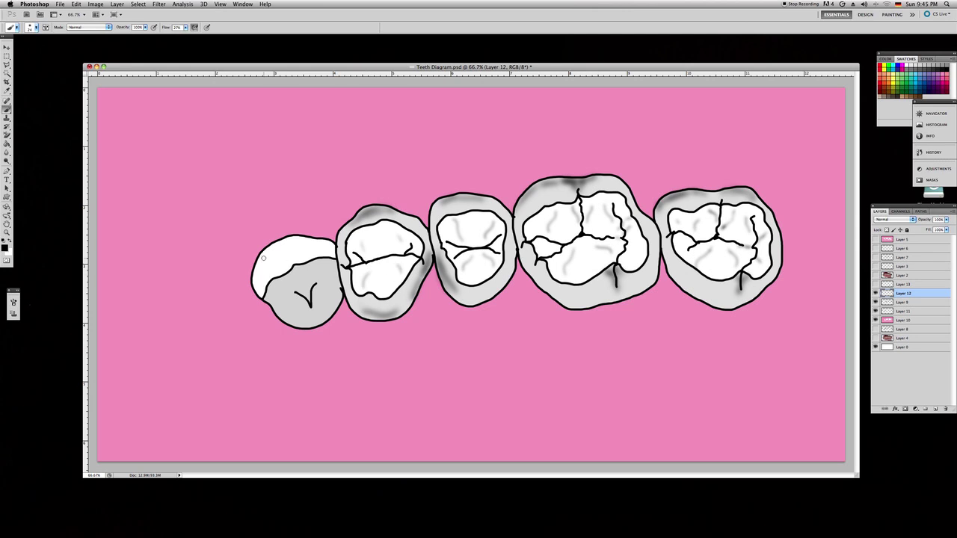
Step: Add soft shading to the leftmost tooth's upper edge, the first molar's outer rim and the contact area between the molars
{"action": "mouse_move", "coordinate": [262, 257]}
{"action": "left_mouse_down"}
{"action": "mouse_move", "coordinate": [299, 241]}
{"action": "mouse_move", "coordinate": [329, 245]}
{"action": "mouse_move", "coordinate": [271, 251]}
{"action": "mouse_move", "coordinate": [256, 292]}
{"action": "mouse_move", "coordinate": [255, 274]}
{"action": "left_mouse_up"}
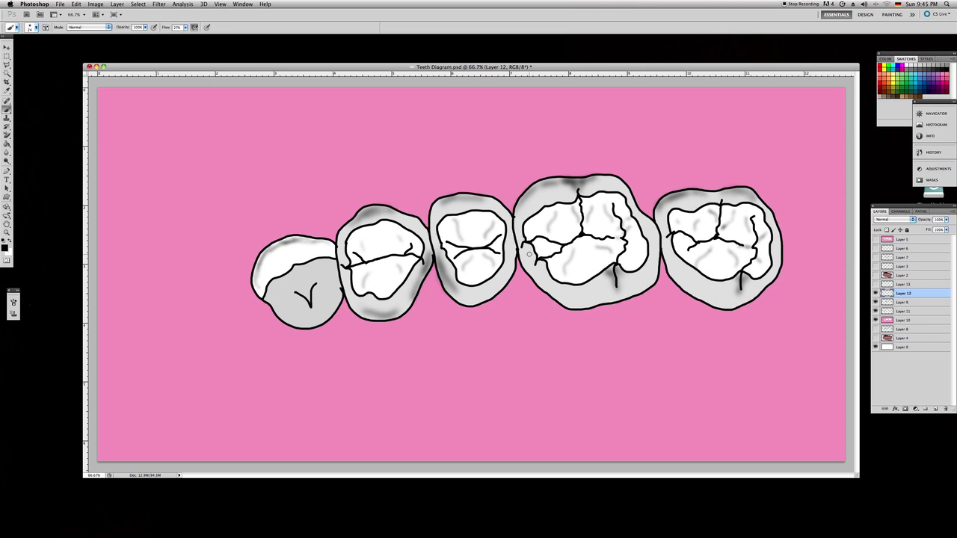
{"action": "mouse_move", "coordinate": [529, 255]}
{"action": "left_mouse_down"}
{"action": "mouse_move", "coordinate": [532, 278]}
{"action": "mouse_move", "coordinate": [529, 263]}
{"action": "mouse_move", "coordinate": [552, 294]}
{"action": "left_mouse_up"}
{"action": "mouse_move", "coordinate": [655, 275]}
{"action": "left_mouse_down"}
{"action": "mouse_move", "coordinate": [658, 243]}
{"action": "mouse_move", "coordinate": [673, 271]}
{"action": "mouse_move", "coordinate": [666, 243]}
{"action": "left_mouse_up"}
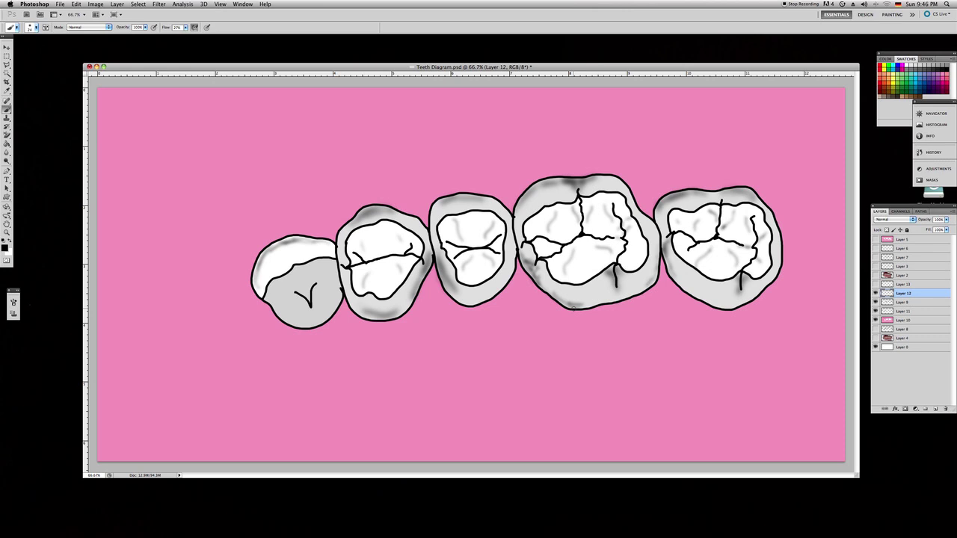
{"action": "left_click_drag", "start_coordinate": [573, 306], "coordinate": [639, 285]}
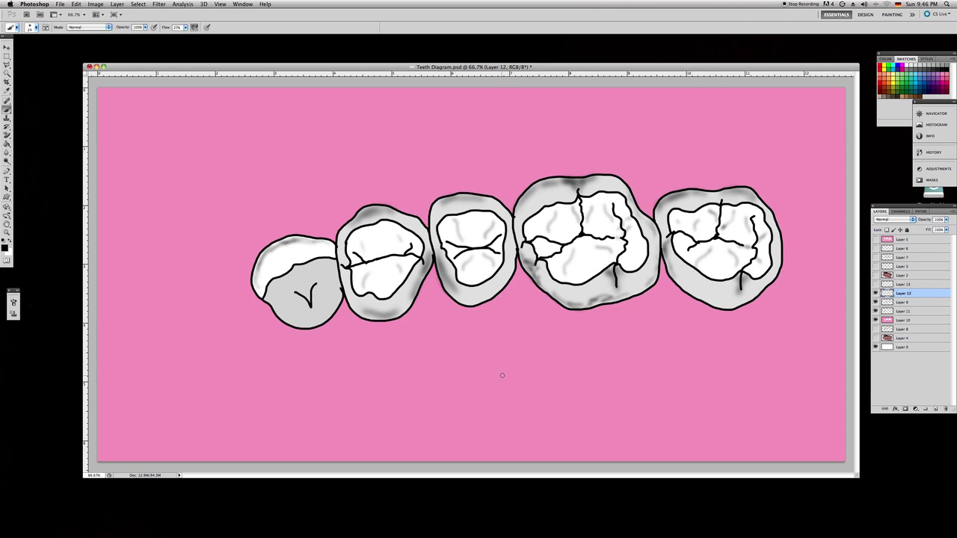
Step: Sign the artwork with a handwritten signature on the pink area below the teeth on Layer 12
{"action": "mouse_move", "coordinate": [491, 406]}
{"action": "left_mouse_down"}
{"action": "mouse_move", "coordinate": [534, 348]}
{"action": "mouse_move", "coordinate": [539, 378]}
{"action": "left_mouse_up"}
{"action": "left_click_drag", "start_coordinate": [458, 421], "coordinate": [637, 341]}
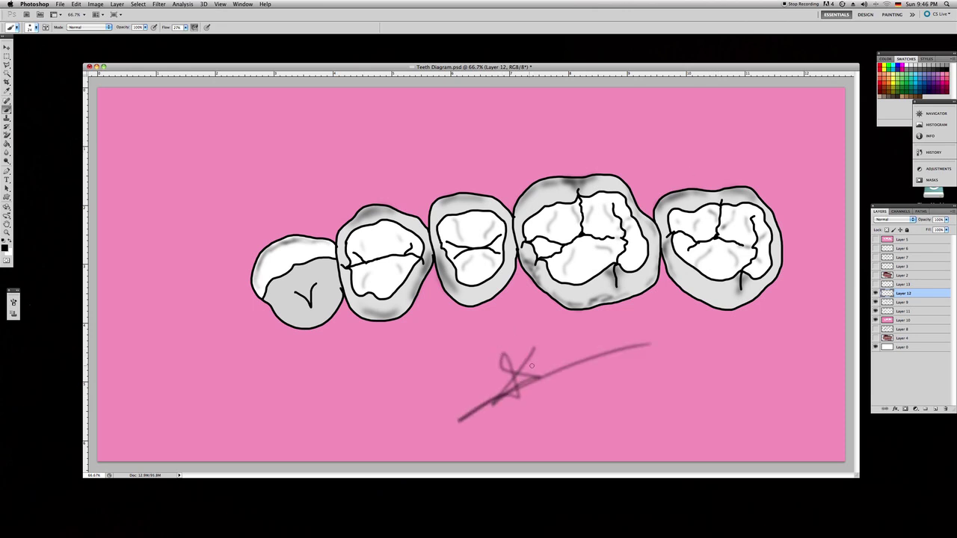
{"action": "mouse_move", "coordinate": [531, 365]}
{"action": "left_mouse_down"}
{"action": "mouse_move", "coordinate": [612, 341]}
{"action": "mouse_move", "coordinate": [587, 374]}
{"action": "mouse_move", "coordinate": [580, 411]}
{"action": "left_mouse_up"}
{"action": "left_click", "coordinate": [663, 398]}
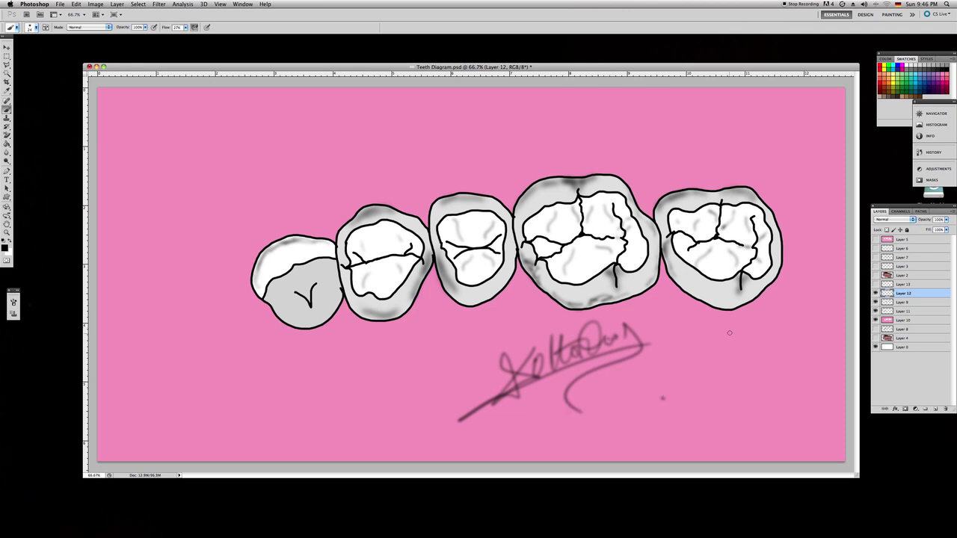